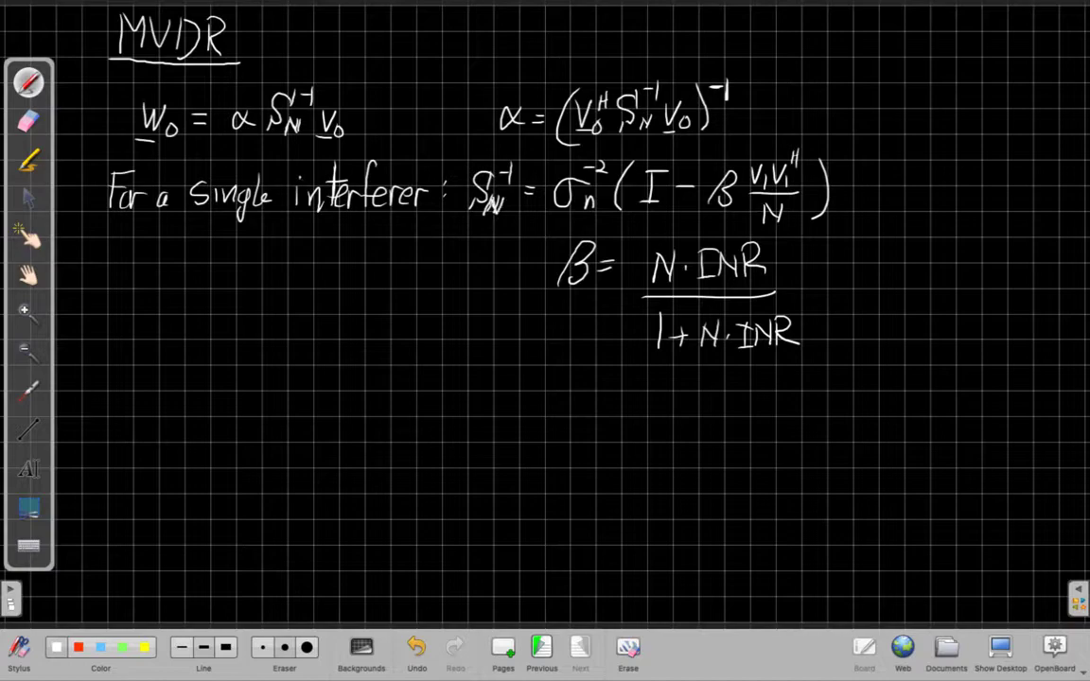
# Retrace the −1 superscript on S_N in the 'For a single interferer' line.
pyautogui.moveTo(504, 172); pyautogui.dragTo(507, 187)
# Link the two S_N inverses with a blue arrow and write an underlined white 'W0 ='.
pyautogui.moveTo(453, 169)
pyautogui.mouseDown()
pyautogui.moveTo(381, 153)
pyautogui.moveTo(286, 164)
pyautogui.moveTo(293, 149)
pyautogui.mouseUp()
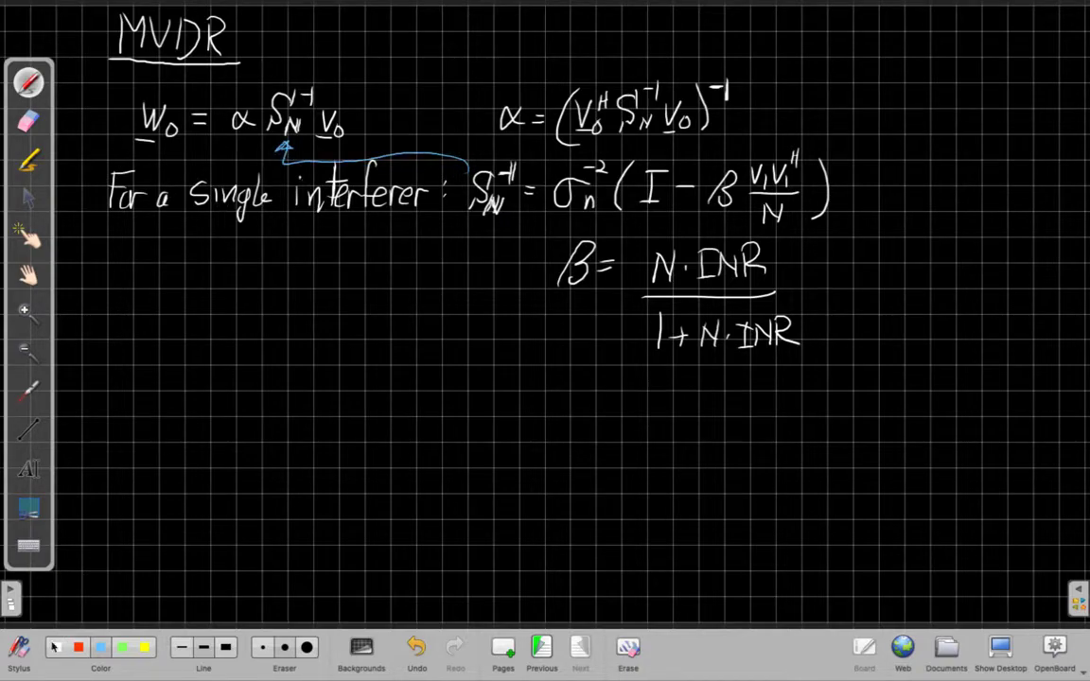
pyautogui.click(55, 647)
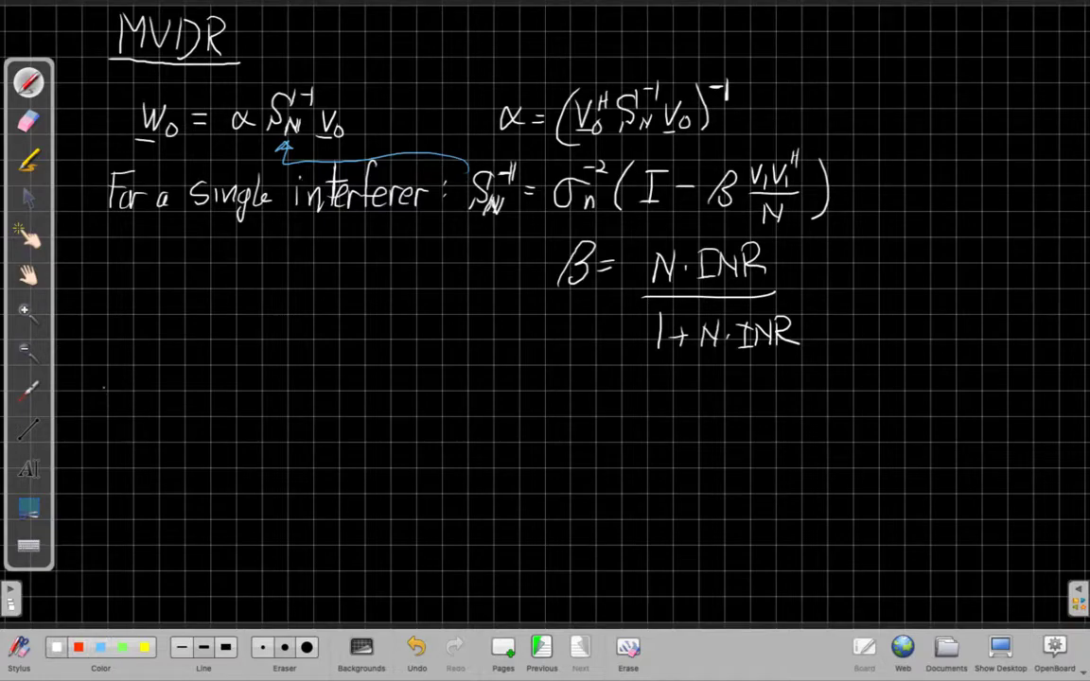
pyautogui.moveTo(102, 391)
pyautogui.mouseDown()
pyautogui.moveTo(129, 394)
pyautogui.moveTo(138, 412)
pyautogui.mouseUp()
pyautogui.moveTo(137, 408); pyautogui.dragTo(170, 399)
pyautogui.moveTo(160, 406); pyautogui.dragTo(170, 406)
pyautogui.moveTo(96, 425); pyautogui.dragTo(118, 425)
# Continue the equation with α σn⁻²(I − β V1V1ᴴ and a fraction bar.
pyautogui.moveTo(220, 392); pyautogui.dragTo(220, 413)
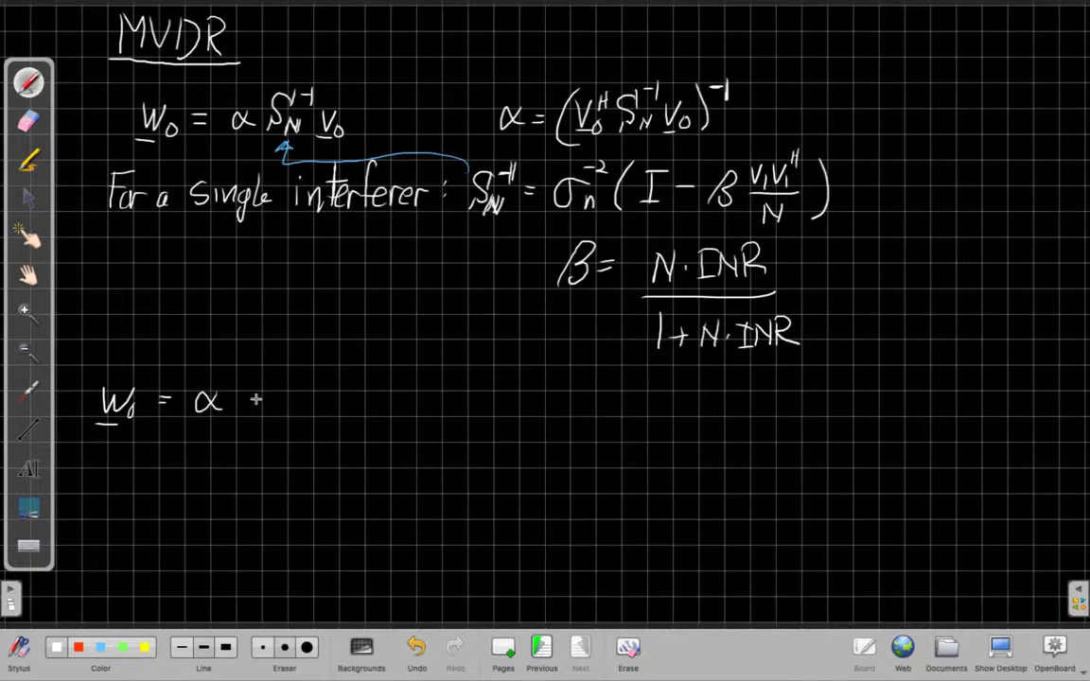
pyautogui.moveTo(256, 392)
pyautogui.mouseDown()
pyautogui.moveTo(269, 389)
pyautogui.moveTo(281, 413)
pyautogui.moveTo(298, 382)
pyautogui.moveTo(322, 416)
pyautogui.moveTo(352, 413)
pyautogui.mouseUp()
pyautogui.moveTo(336, 377)
pyautogui.mouseDown()
pyautogui.moveTo(381, 400)
pyautogui.moveTo(397, 392)
pyautogui.moveTo(401, 411)
pyautogui.moveTo(431, 410)
pyautogui.mouseUp()
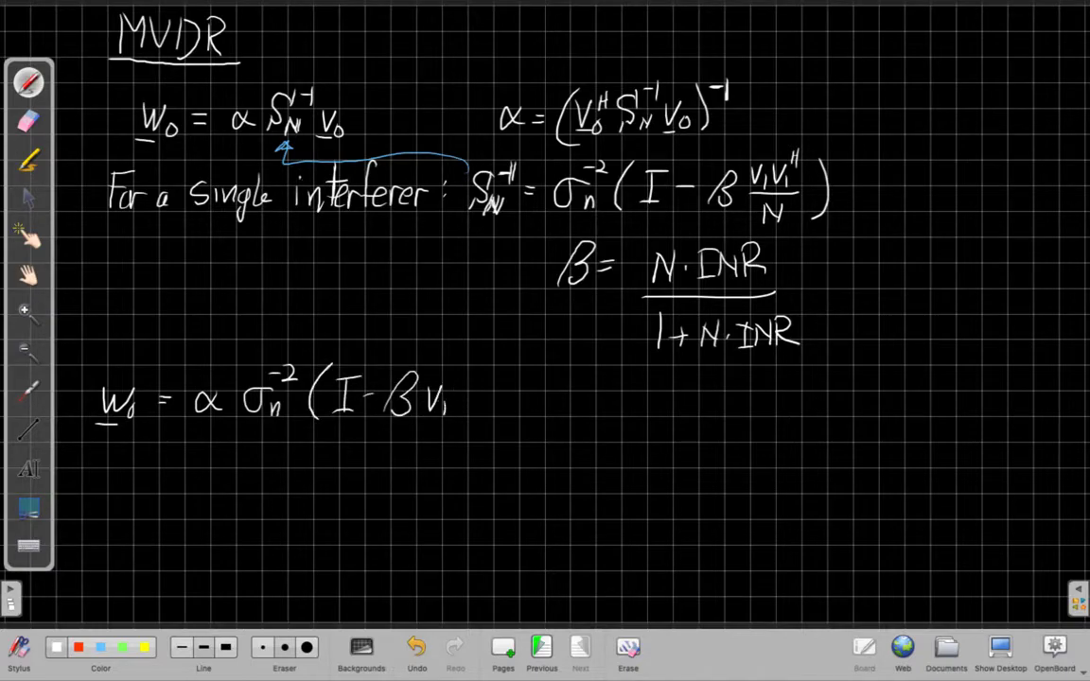
pyautogui.moveTo(484, 373); pyautogui.dragTo(484, 386)
pyautogui.moveTo(426, 415); pyautogui.dragTo(502, 426)
pyautogui.moveTo(423, 446); pyautogui.dragTo(420, 483)
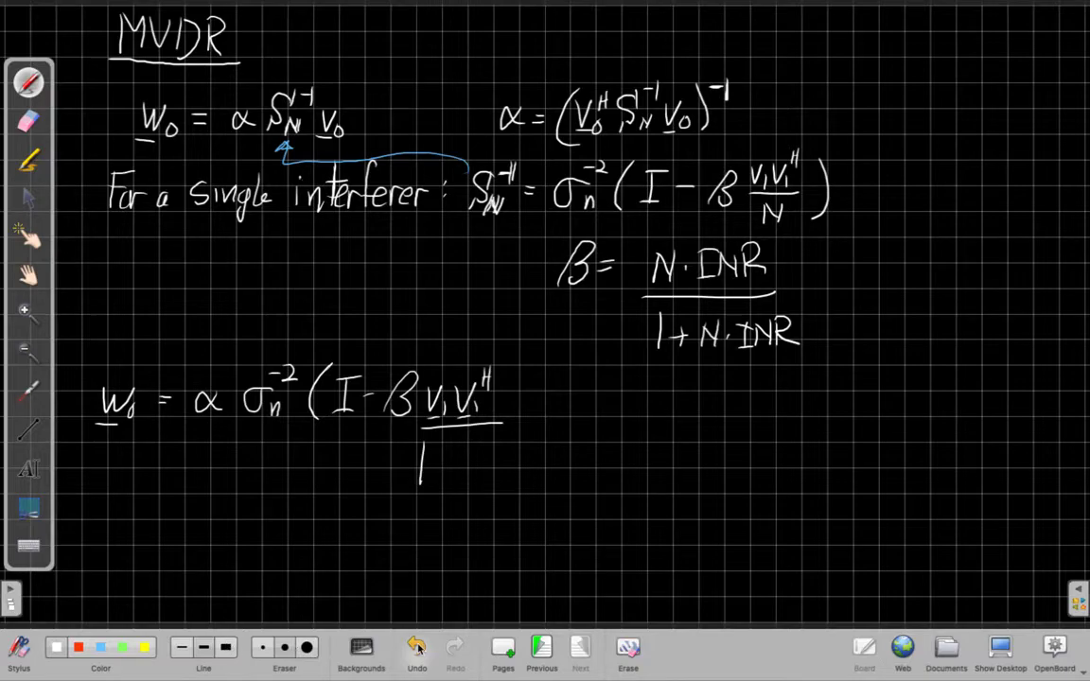
# Undo the wrong denominator, rewrite it as N, close the bracket, and finish with V0.
pyautogui.hotkey('ctrl', 'z')
pyautogui.hotkey('ctrl', 'z')
pyautogui.hotkey('ctrl', 'z')
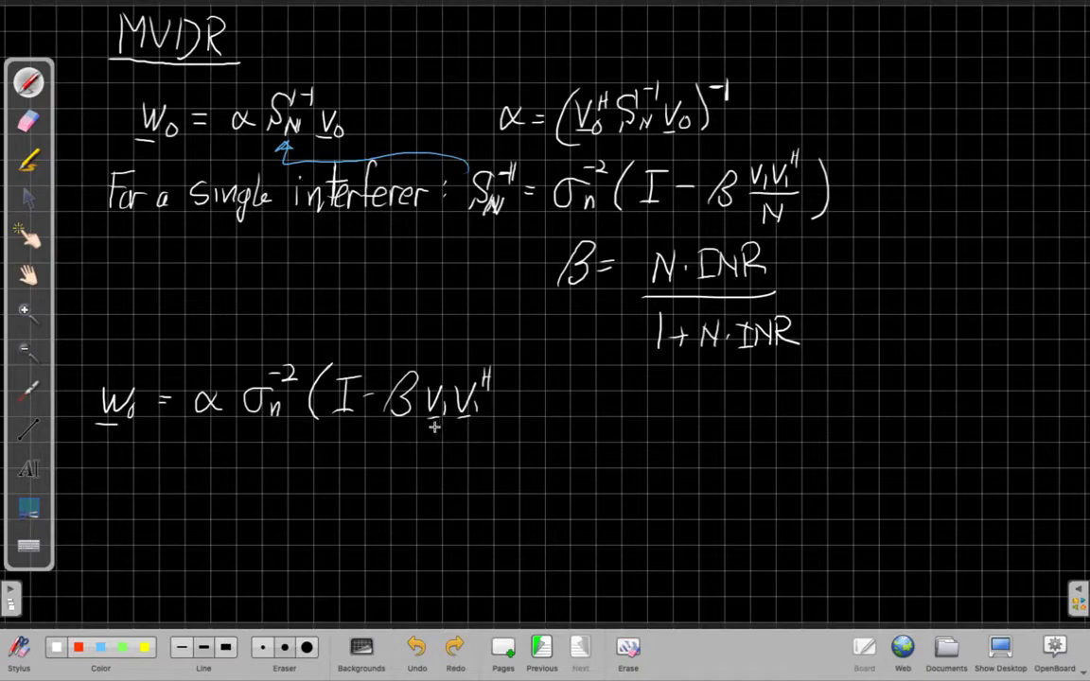
pyautogui.moveTo(426, 428)
pyautogui.mouseDown()
pyautogui.moveTo(473, 426)
pyautogui.moveTo(454, 440)
pyautogui.moveTo(462, 459)
pyautogui.mouseUp()
pyautogui.moveTo(507, 369); pyautogui.dragTo(503, 458)
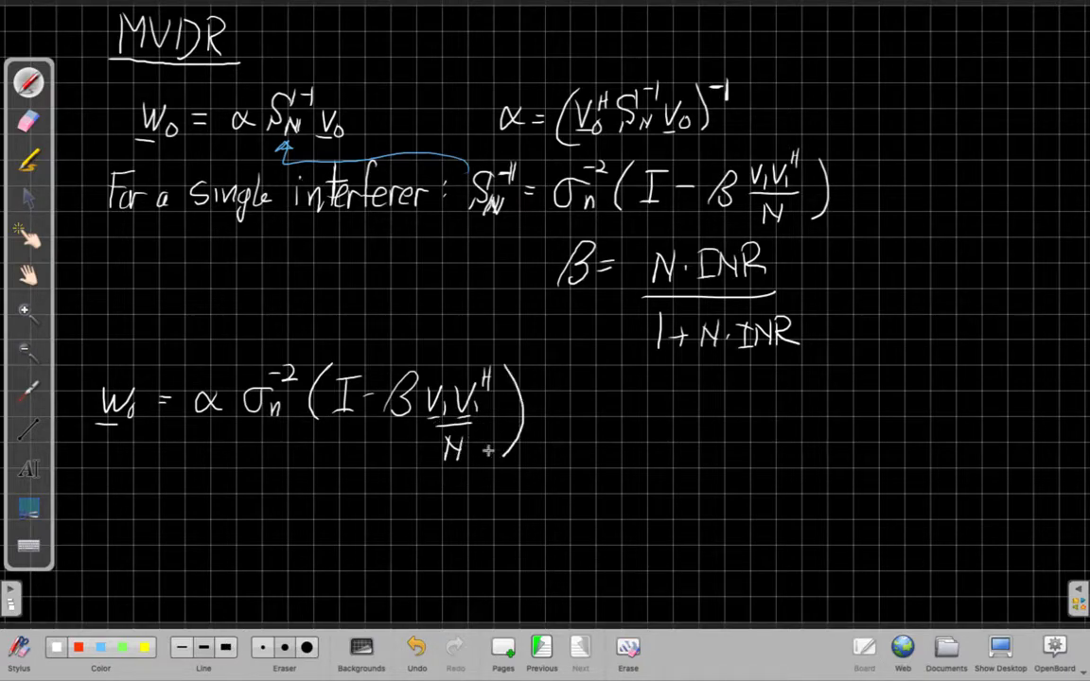
pyautogui.moveTo(313, 401); pyautogui.dragTo(328, 465)
pyautogui.moveTo(546, 388)
pyautogui.mouseDown()
pyautogui.moveTo(567, 386)
pyautogui.moveTo(572, 416)
pyautogui.mouseUp()
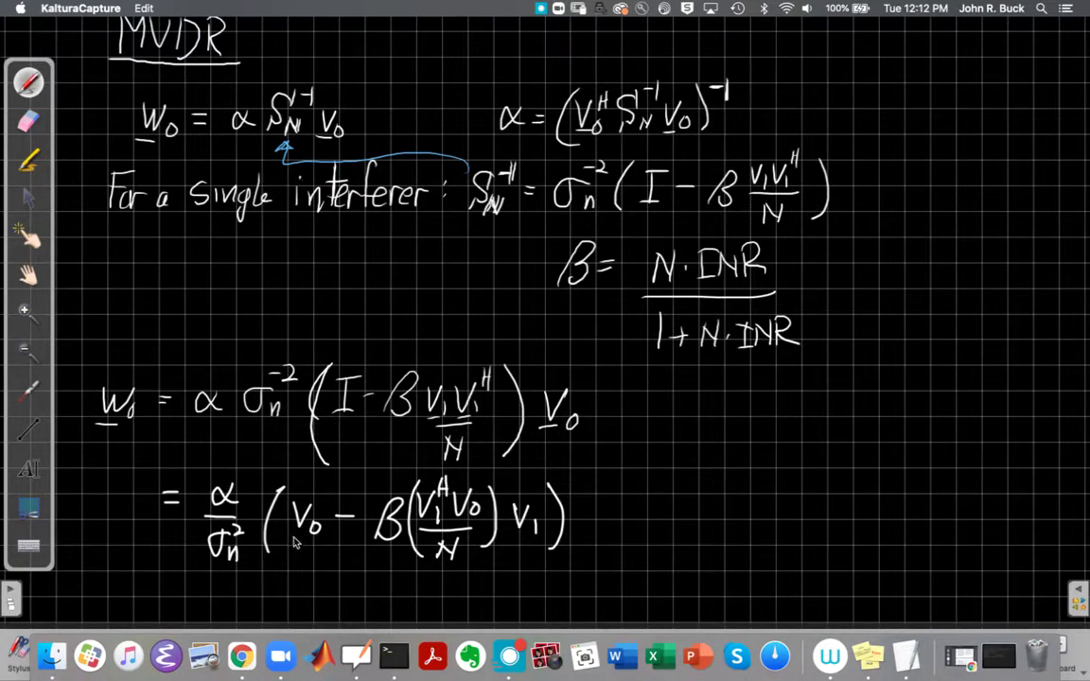
# Return to the whiteboard and underline v1 in the expanded α/σn² (V0 − β(V1ᴴV0/N) V1) line.
pyautogui.click(305, 535)
pyautogui.moveTo(521, 531); pyautogui.dragTo(540, 519)
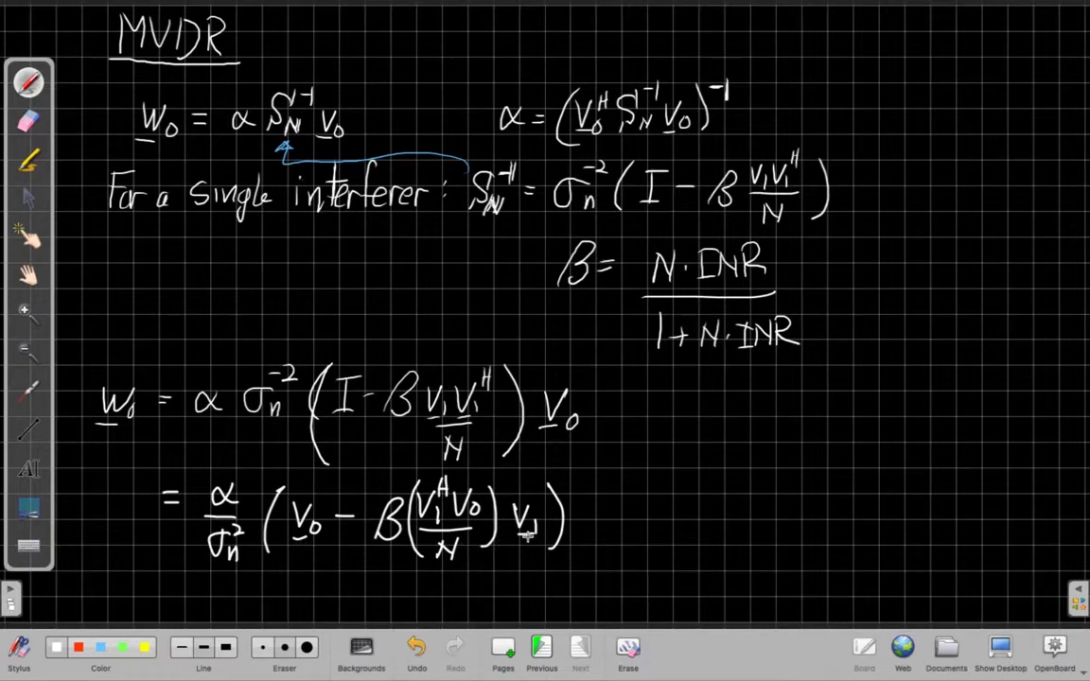
# Pan the board up to move the equations into free space.
pyautogui.click(28, 275)
pyautogui.moveTo(90, 519); pyautogui.dragTo(101, 371)
pyautogui.moveTo(132, 409); pyautogui.dragTo(133, 260)
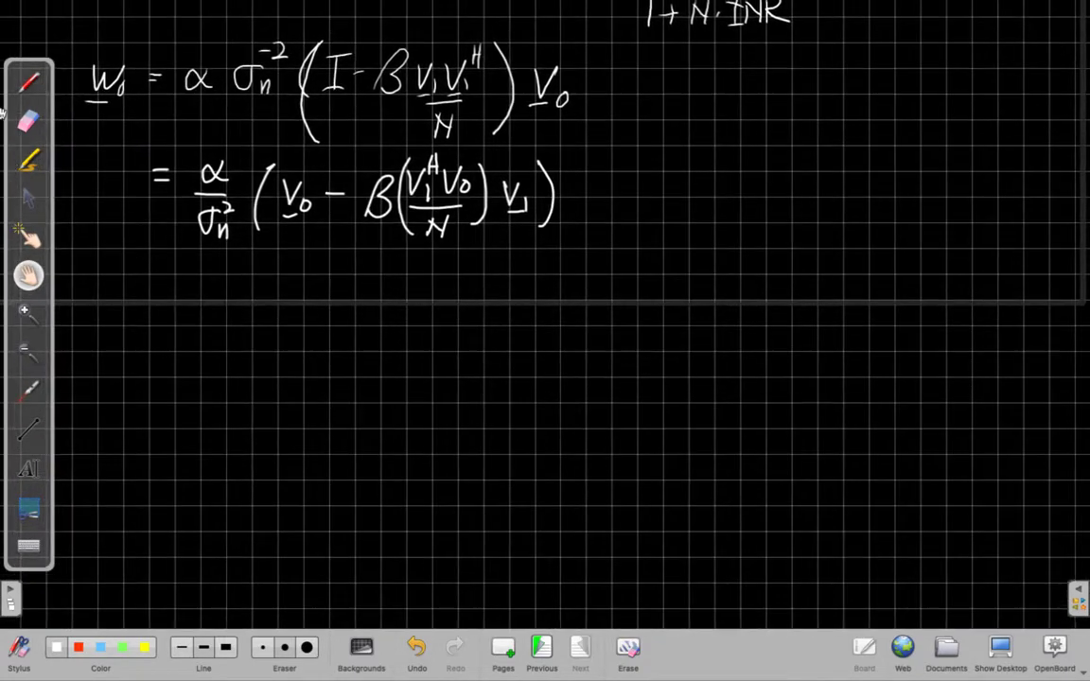
# Add blue N factors under V0 and V1 and after α on the expanded line.
pyautogui.click(22, 93)
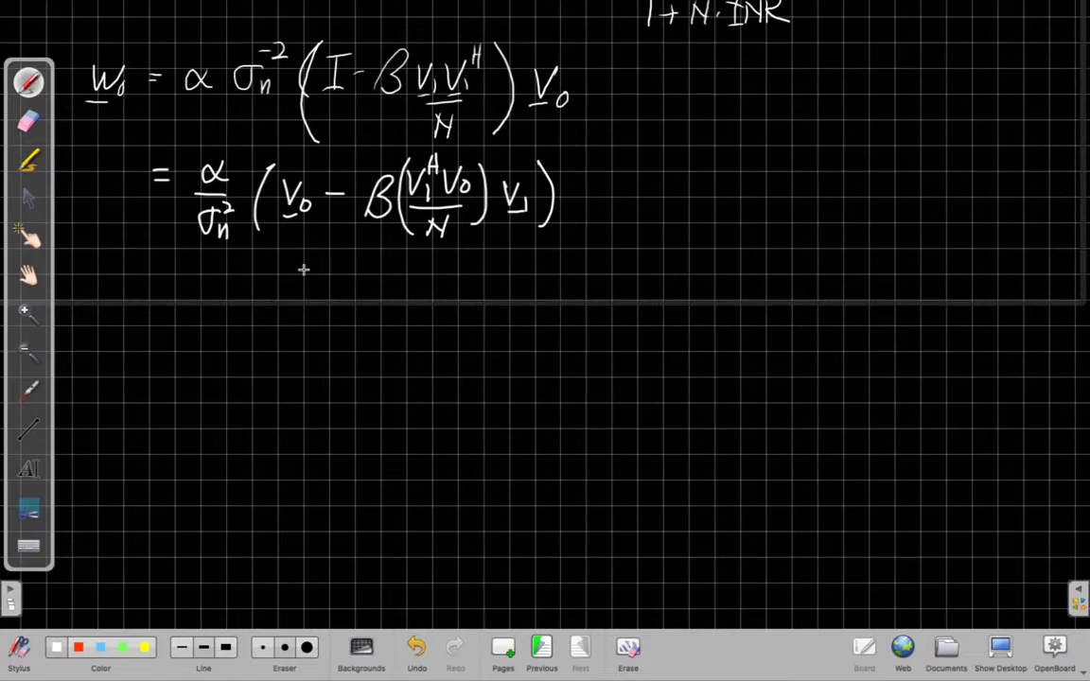
pyautogui.click(106, 651)
pyautogui.moveTo(315, 226)
pyautogui.mouseDown()
pyautogui.moveTo(282, 229)
pyautogui.moveTo(293, 255)
pyautogui.moveTo(298, 242)
pyautogui.mouseUp()
pyautogui.moveTo(499, 227); pyautogui.dragTo(536, 223)
pyautogui.moveTo(502, 263); pyautogui.dragTo(521, 245)
pyautogui.moveTo(232, 175)
pyautogui.mouseDown()
pyautogui.moveTo(236, 159)
pyautogui.moveTo(244, 174)
pyautogui.moveTo(250, 156)
pyautogui.mouseUp()
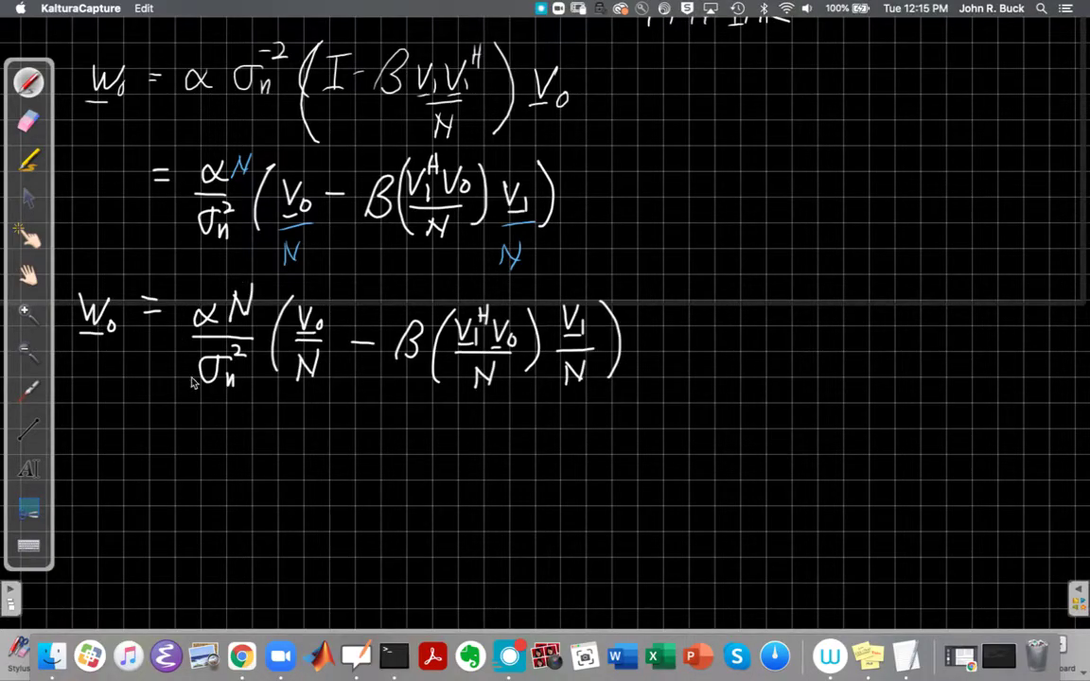
pyautogui.click(27, 88)
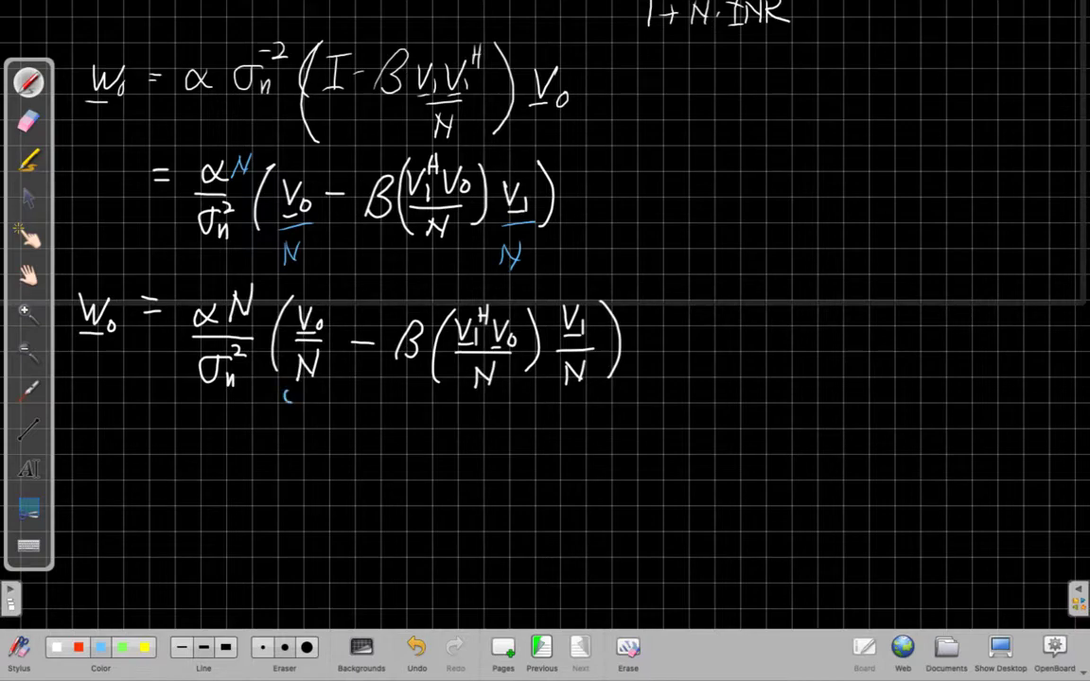
# Mark the V0/N term with a blue squiggle labelled 'CBF look direction'.
pyautogui.moveTo(280, 431); pyautogui.dragTo(282, 451)
pyautogui.moveTo(299, 428)
pyautogui.mouseDown()
pyautogui.moveTo(300, 445)
pyautogui.moveTo(260, 507)
pyautogui.moveTo(286, 490)
pyautogui.mouseUp()
pyautogui.moveTo(295, 473); pyautogui.dragTo(301, 504)
pyautogui.moveTo(323, 486); pyautogui.dragTo(329, 503)
pyautogui.moveTo(342, 487)
pyautogui.mouseDown()
pyautogui.moveTo(341, 502)
pyautogui.moveTo(373, 499)
pyautogui.mouseUp()
pyautogui.moveTo(380, 463); pyautogui.dragTo(378, 502)
pyautogui.moveTo(372, 478); pyautogui.dragTo(419, 503)
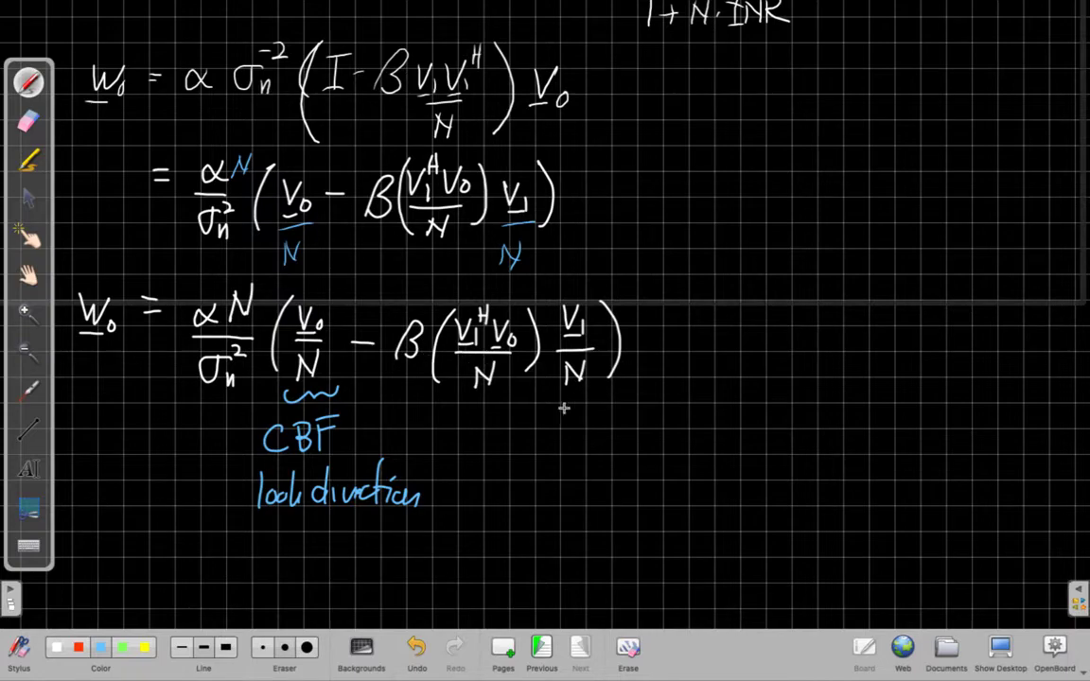
# Mark the V1/N term with a blue squiggle labelled 'CBF interferer'.
pyautogui.moveTo(579, 401); pyautogui.dragTo(601, 397)
pyautogui.moveTo(558, 429); pyautogui.dragTo(566, 453)
pyautogui.moveTo(587, 451)
pyautogui.mouseDown()
pyautogui.moveTo(592, 426)
pyautogui.moveTo(615, 422)
pyautogui.mouseUp()
pyautogui.moveTo(593, 437); pyautogui.dragTo(611, 435)
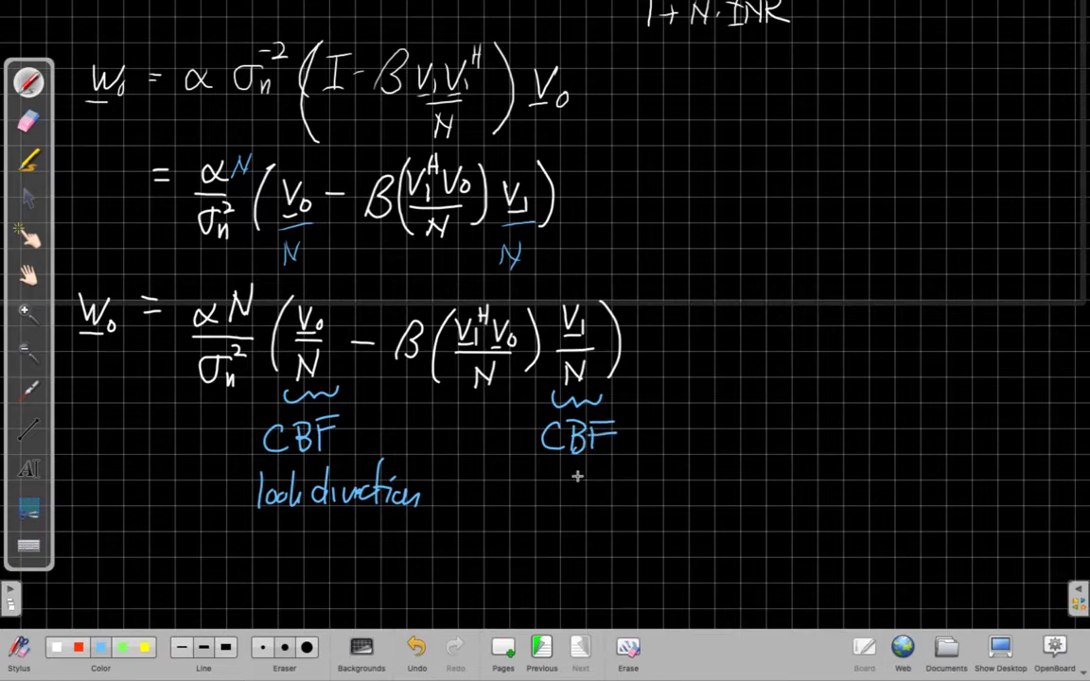
pyautogui.moveTo(560, 479)
pyautogui.mouseDown()
pyautogui.moveTo(559, 493)
pyautogui.moveTo(581, 493)
pyautogui.mouseUp()
pyautogui.moveTo(585, 486)
pyautogui.mouseDown()
pyautogui.moveTo(619, 470)
pyautogui.moveTo(638, 487)
pyautogui.moveTo(684, 484)
pyautogui.mouseUp()
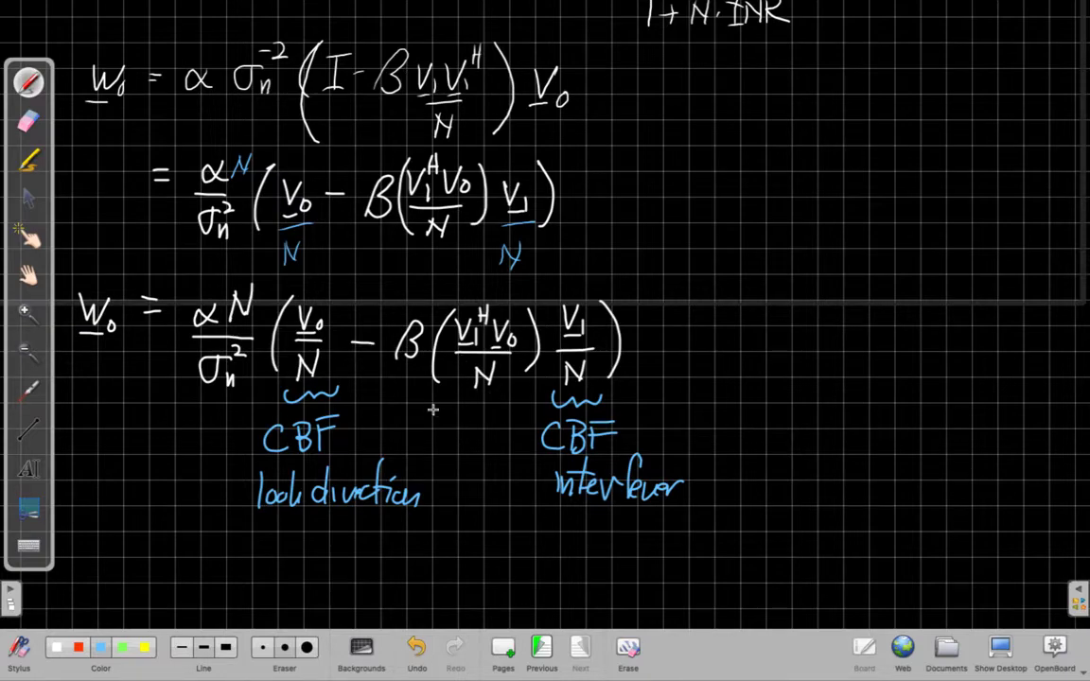
# Label the middle term Bv1(u0) in blue.
pyautogui.moveTo(424, 397)
pyautogui.mouseDown()
pyautogui.moveTo(424, 446)
pyautogui.moveTo(426, 423)
pyautogui.moveTo(426, 445)
pyautogui.moveTo(454, 452)
pyautogui.mouseUp()
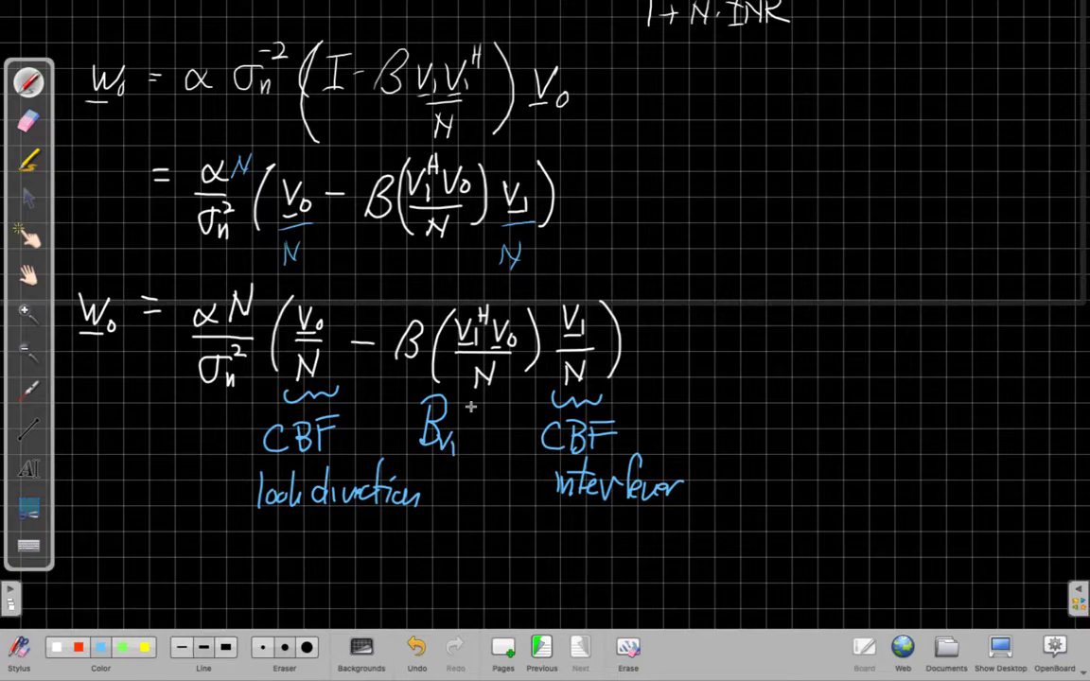
pyautogui.moveTo(480, 398); pyautogui.dragTo(478, 445)
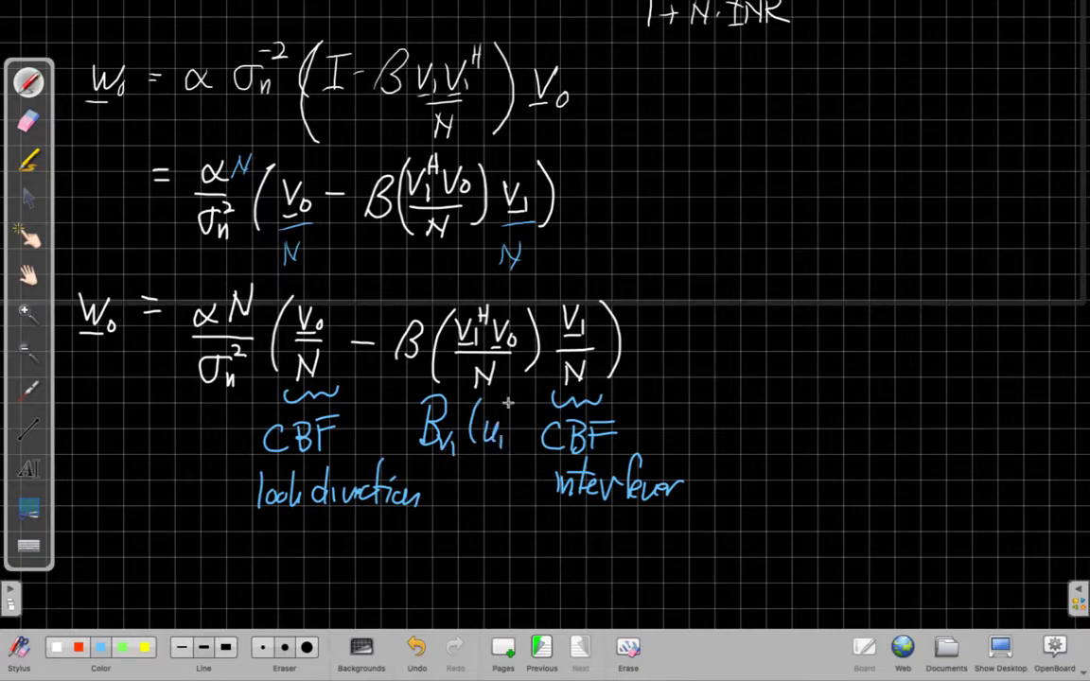
pyautogui.moveTo(510, 401); pyautogui.dragTo(514, 445)
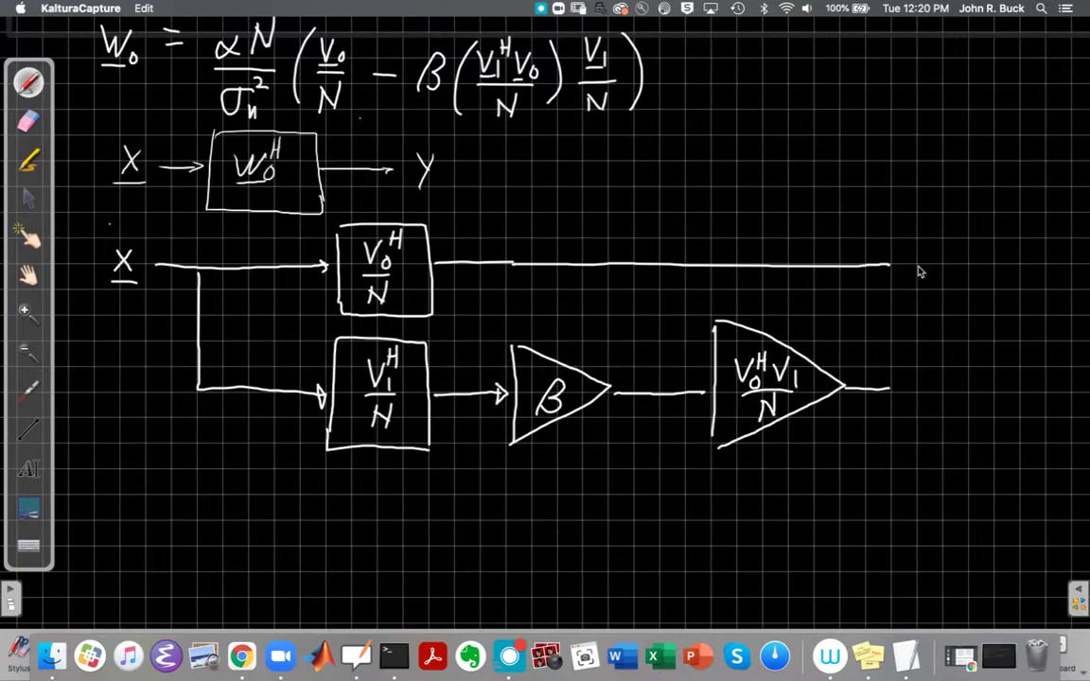
# Mark the summing junction inputs: + on the V0ᴴ/N path and − on the gain chain.
pyautogui.moveTo(910, 266)
pyautogui.mouseDown()
pyautogui.moveTo(927, 266)
pyautogui.moveTo(897, 252)
pyautogui.moveTo(910, 388)
pyautogui.mouseUp()
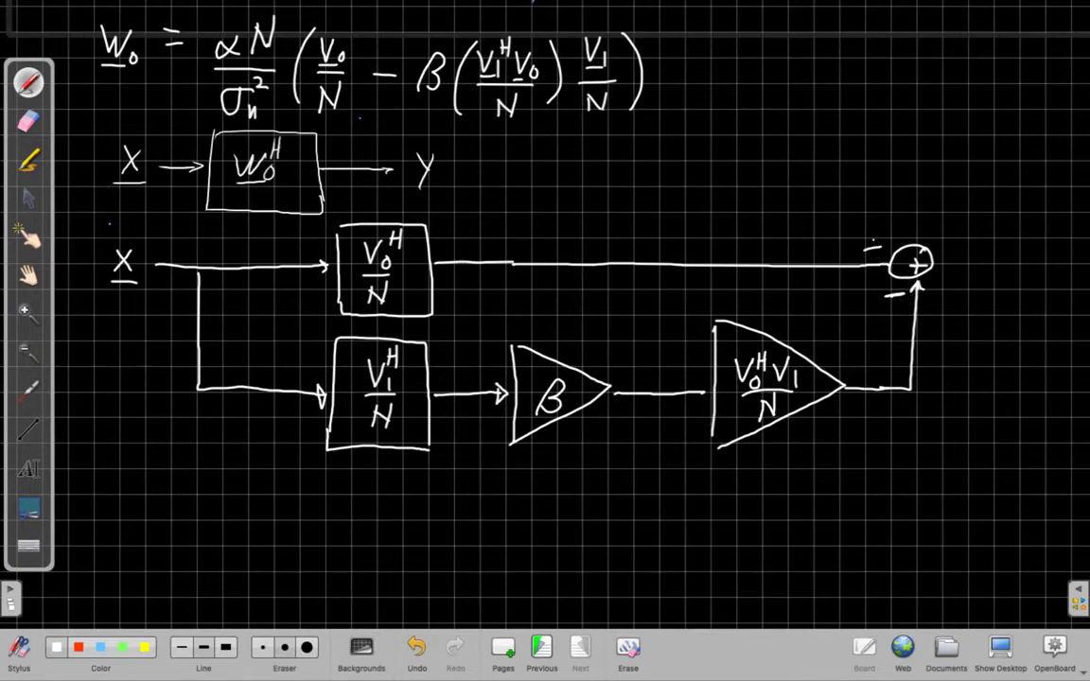
pyautogui.moveTo(872, 242); pyautogui.dragTo(871, 255)
# Shift the diagram left and write αN/σn² right of the summing junction.
pyautogui.click(29, 273)
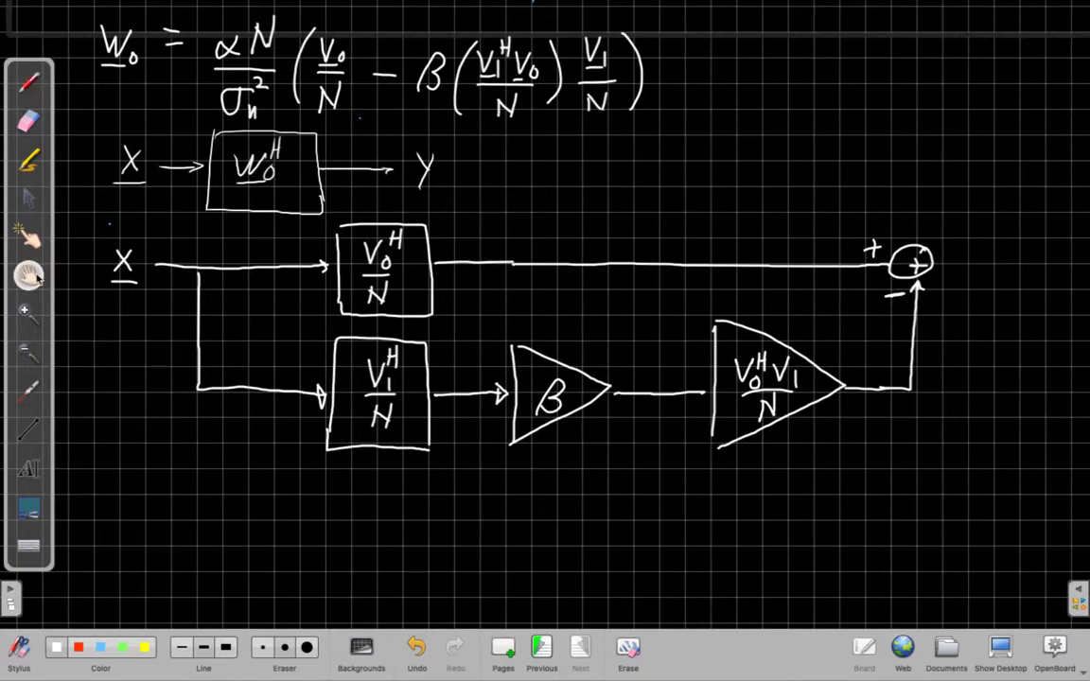
pyautogui.moveTo(574, 204); pyautogui.dragTo(486, 200)
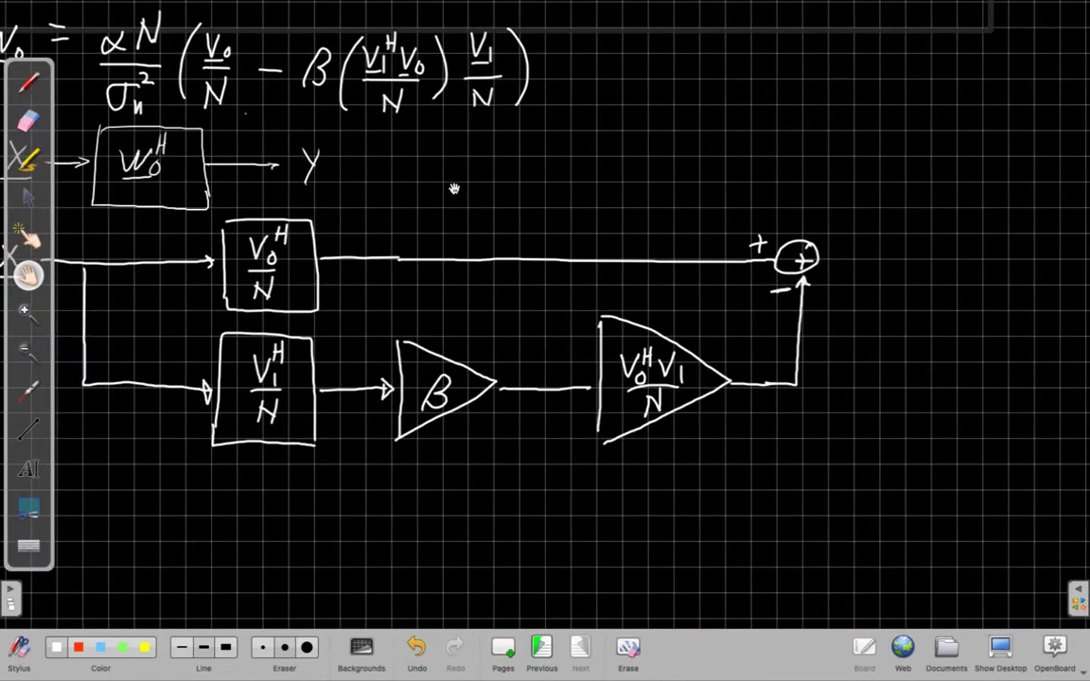
pyautogui.click(28, 82)
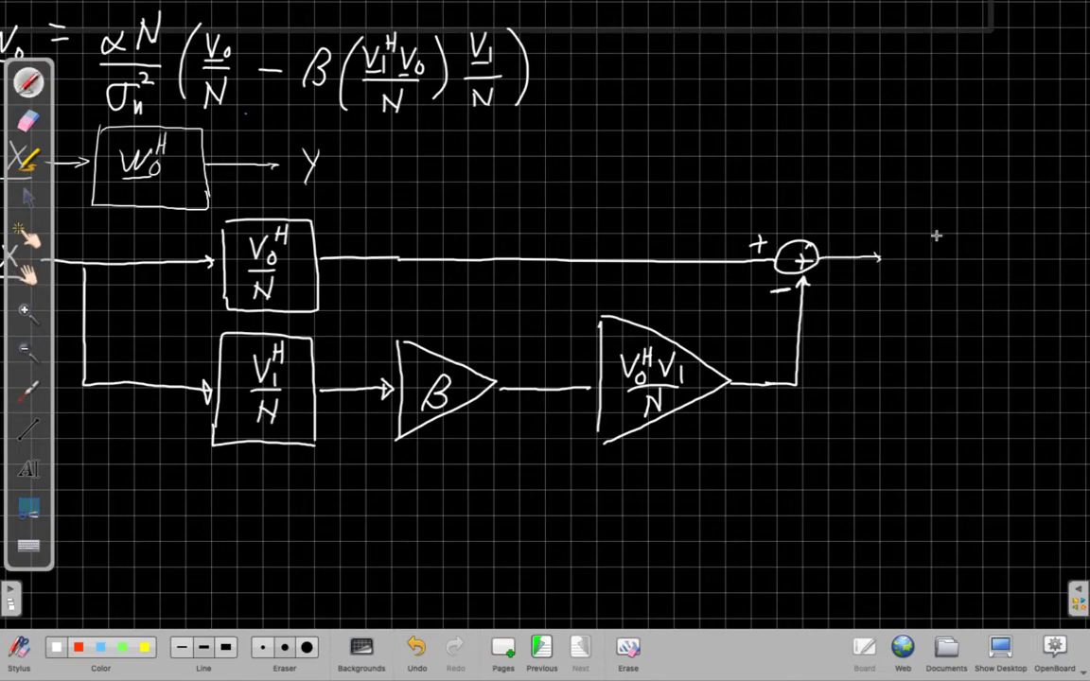
pyautogui.moveTo(936, 235)
pyautogui.mouseDown()
pyautogui.moveTo(937, 244)
pyautogui.moveTo(967, 224)
pyautogui.mouseUp()
pyautogui.moveTo(906, 264)
pyautogui.mouseDown()
pyautogui.moveTo(960, 262)
pyautogui.moveTo(948, 292)
pyautogui.mouseUp()
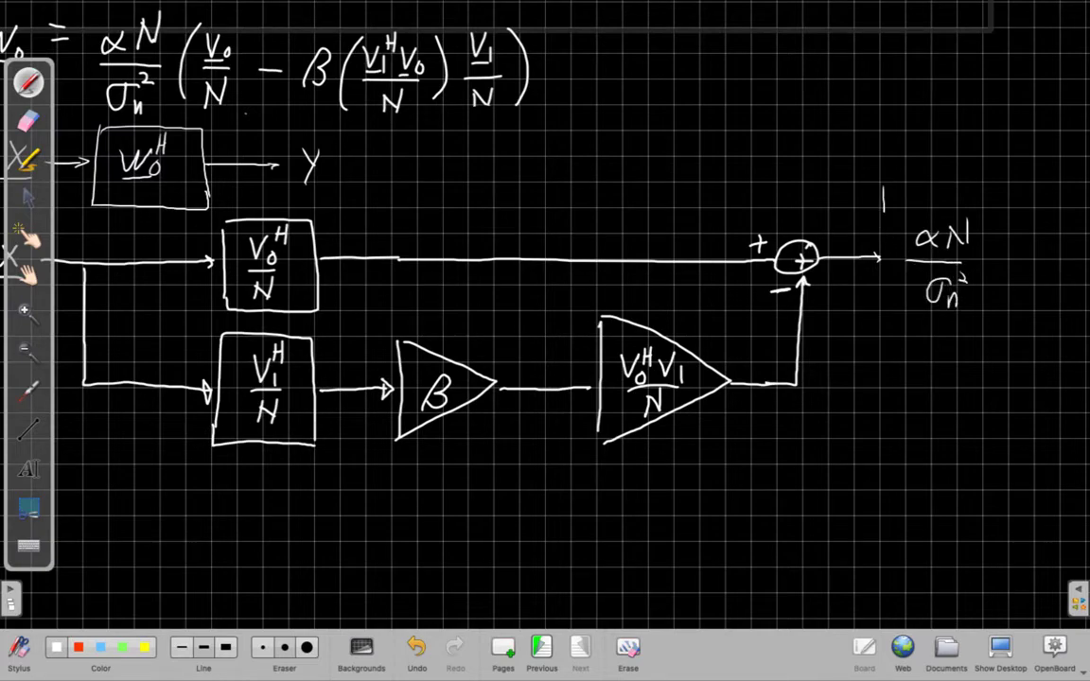
# Enclose αN/σn² in a gain triangle with an output arrow labelled Y.
pyautogui.moveTo(884, 212); pyautogui.dragTo(881, 331)
pyautogui.moveTo(885, 183); pyautogui.dragTo(1020, 263)
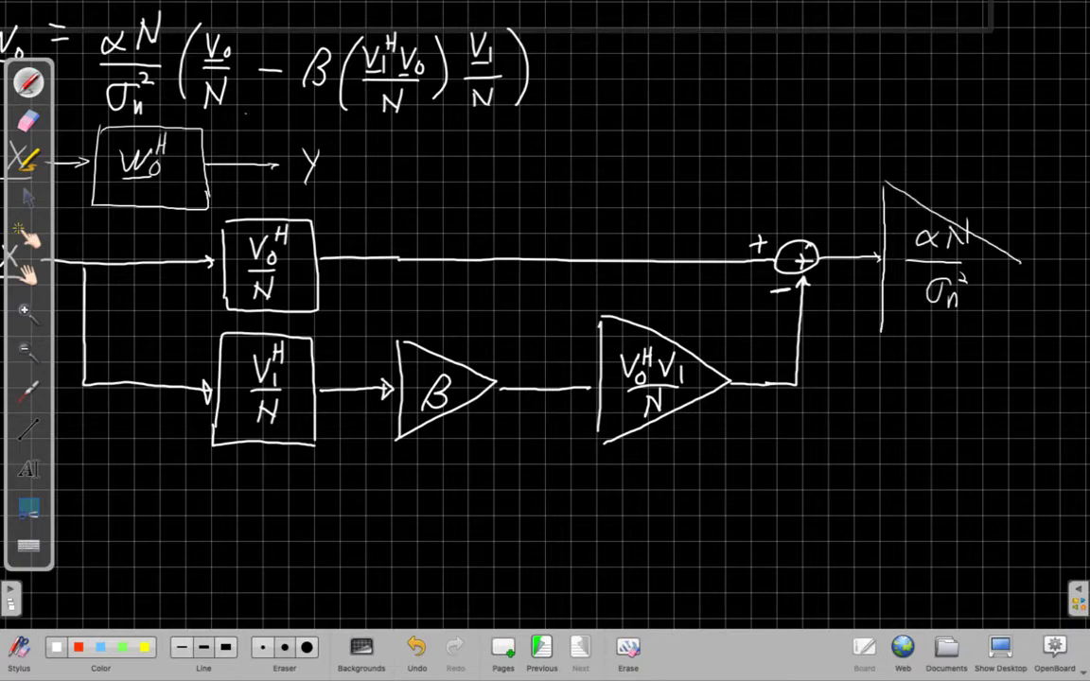
pyautogui.moveTo(893, 346); pyautogui.dragTo(951, 322)
pyautogui.moveTo(894, 342)
pyautogui.mouseDown()
pyautogui.moveTo(1024, 271)
pyautogui.moveTo(1069, 263)
pyautogui.mouseUp()
pyautogui.moveTo(1060, 257); pyautogui.dragTo(1071, 263)
pyautogui.moveTo(1042, 210); pyautogui.dragTo(1051, 238)
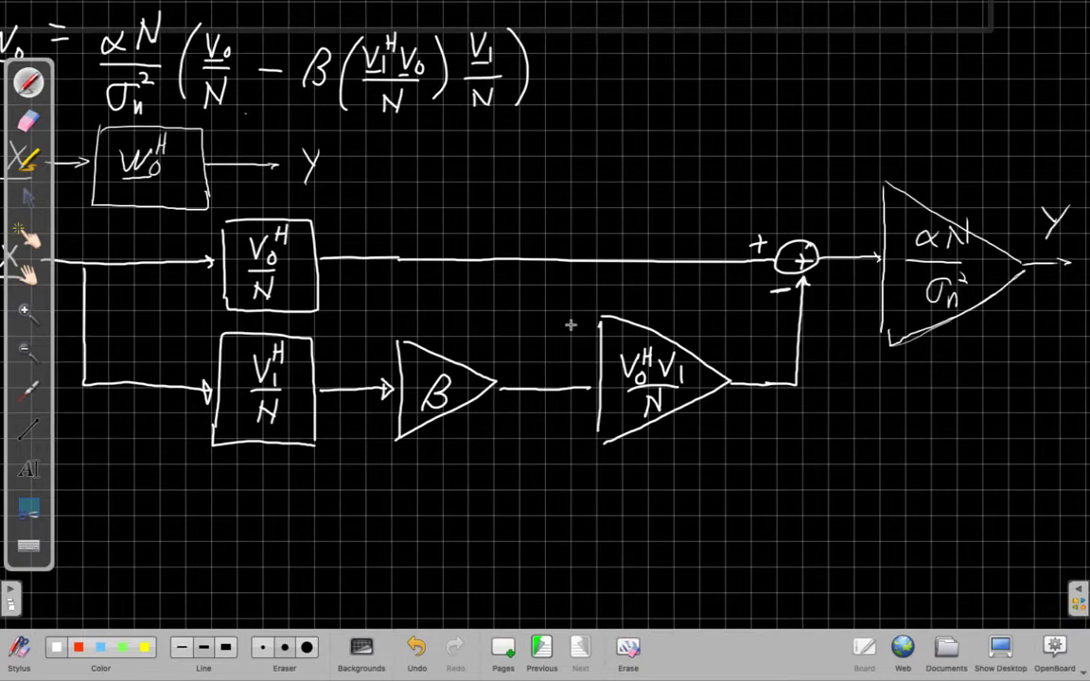
pyautogui.click(29, 274)
pyautogui.moveTo(151, 464); pyautogui.dragTo(235, 448)
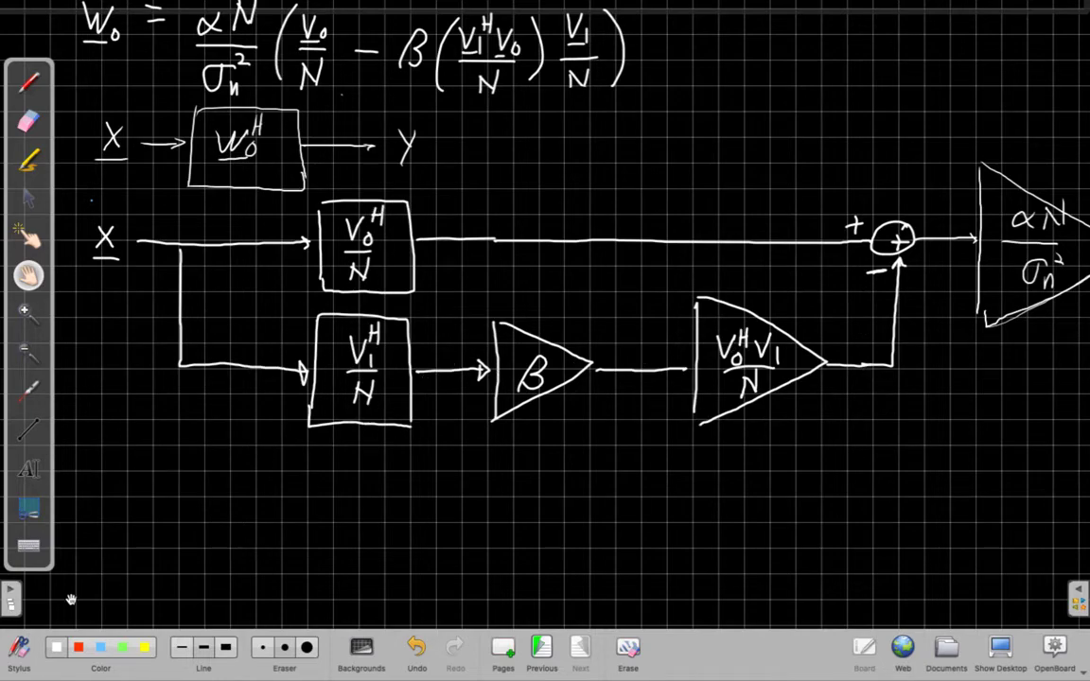
# Handwrite the title 'Generalized Sidelobe Canceller' in blue above the upper branch.
pyautogui.click(100, 647)
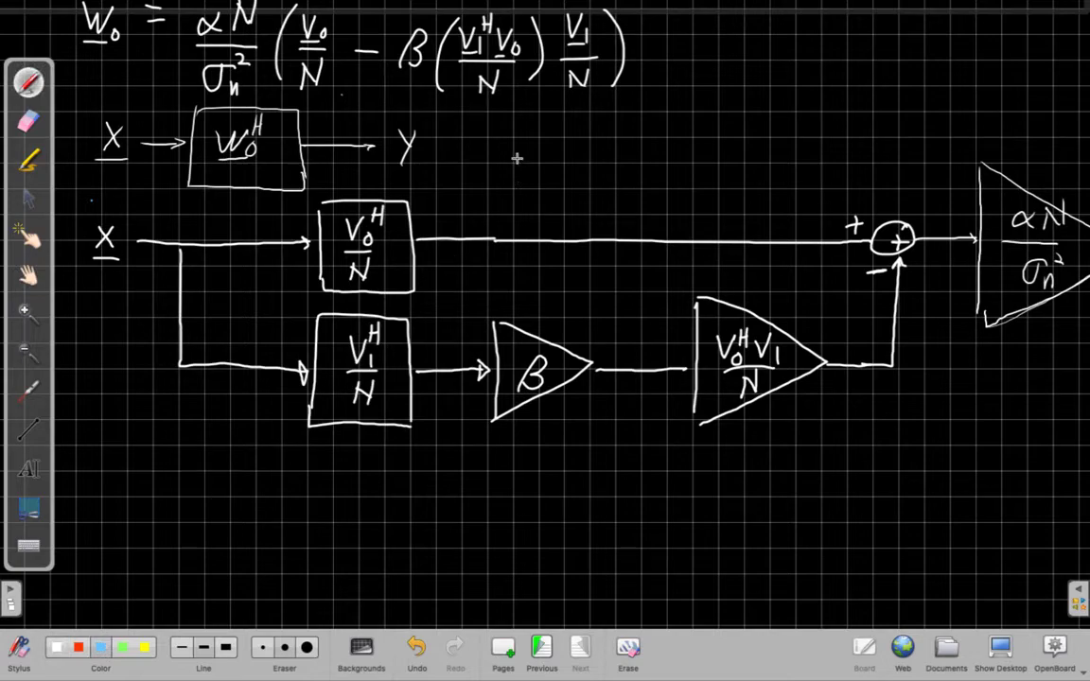
pyautogui.moveTo(516, 155)
pyautogui.mouseDown()
pyautogui.moveTo(499, 197)
pyautogui.moveTo(528, 181)
pyautogui.mouseUp()
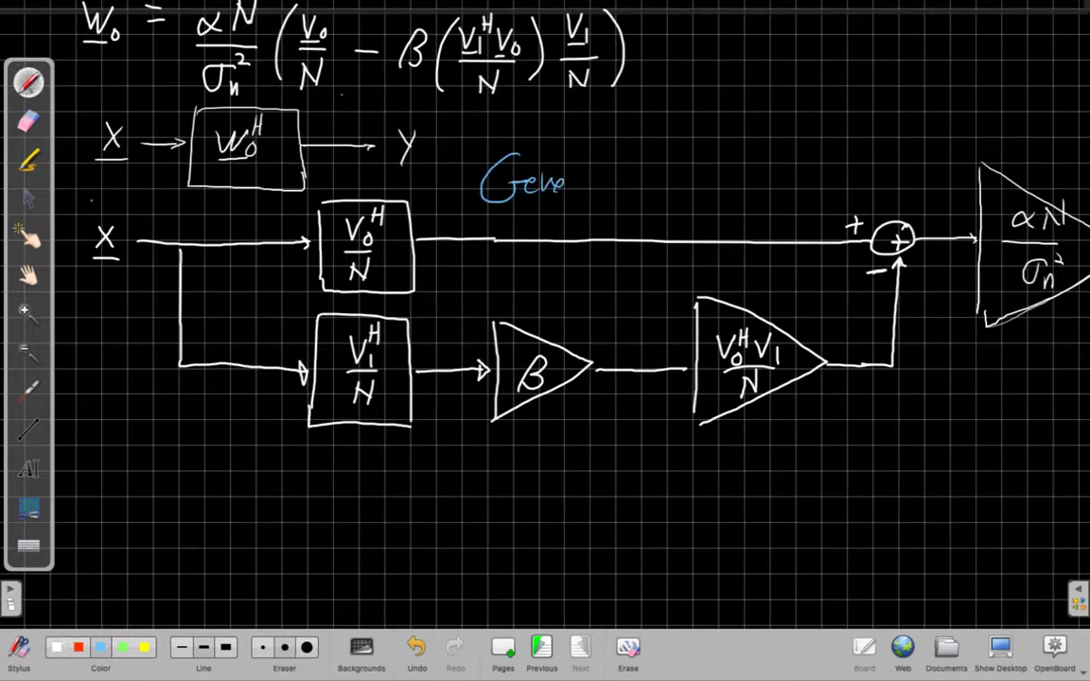
pyautogui.moveTo(615, 175)
pyautogui.mouseDown()
pyautogui.moveTo(631, 194)
pyautogui.moveTo(661, 192)
pyautogui.moveTo(668, 153)
pyautogui.moveTo(674, 194)
pyautogui.moveTo(701, 189)
pyautogui.mouseUp()
pyautogui.moveTo(719, 180)
pyautogui.mouseDown()
pyautogui.moveTo(724, 151)
pyautogui.moveTo(782, 180)
pyautogui.mouseUp()
pyautogui.moveTo(786, 172); pyautogui.dragTo(815, 180)
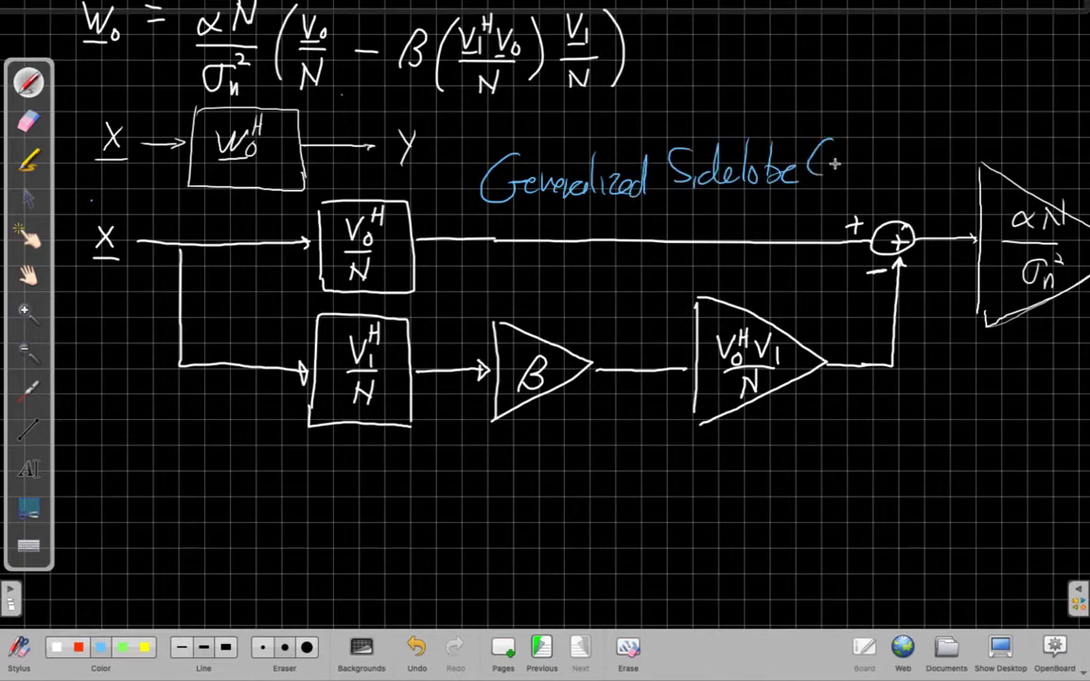
pyautogui.moveTo(887, 170); pyautogui.dragTo(896, 174)
pyautogui.moveTo(896, 172); pyautogui.dragTo(917, 162)
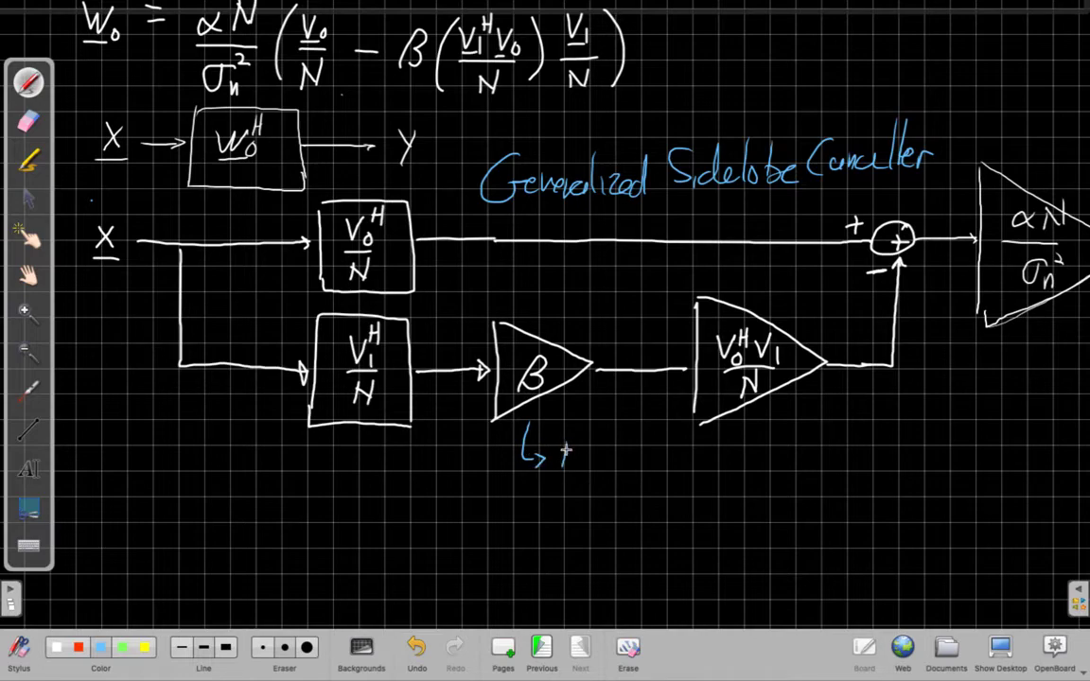
# Write '↳ Wiener gain' and 'Min MSE' under β, and an arrow to B_v0(u1) under V0ᴴV1/N.
pyautogui.moveTo(557, 445)
pyautogui.mouseDown()
pyautogui.moveTo(659, 451)
pyautogui.moveTo(660, 469)
pyautogui.moveTo(664, 452)
pyautogui.moveTo(701, 455)
pyautogui.mouseUp()
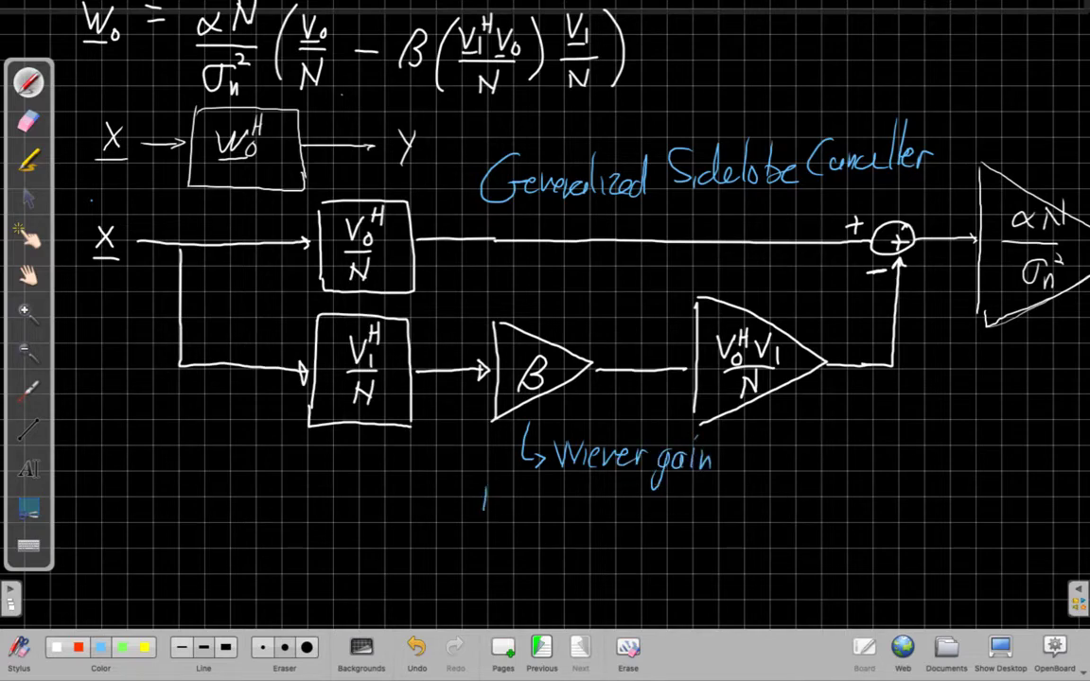
pyautogui.moveTo(514, 499)
pyautogui.mouseDown()
pyautogui.moveTo(540, 512)
pyautogui.moveTo(566, 498)
pyautogui.moveTo(556, 512)
pyautogui.moveTo(607, 513)
pyautogui.mouseUp()
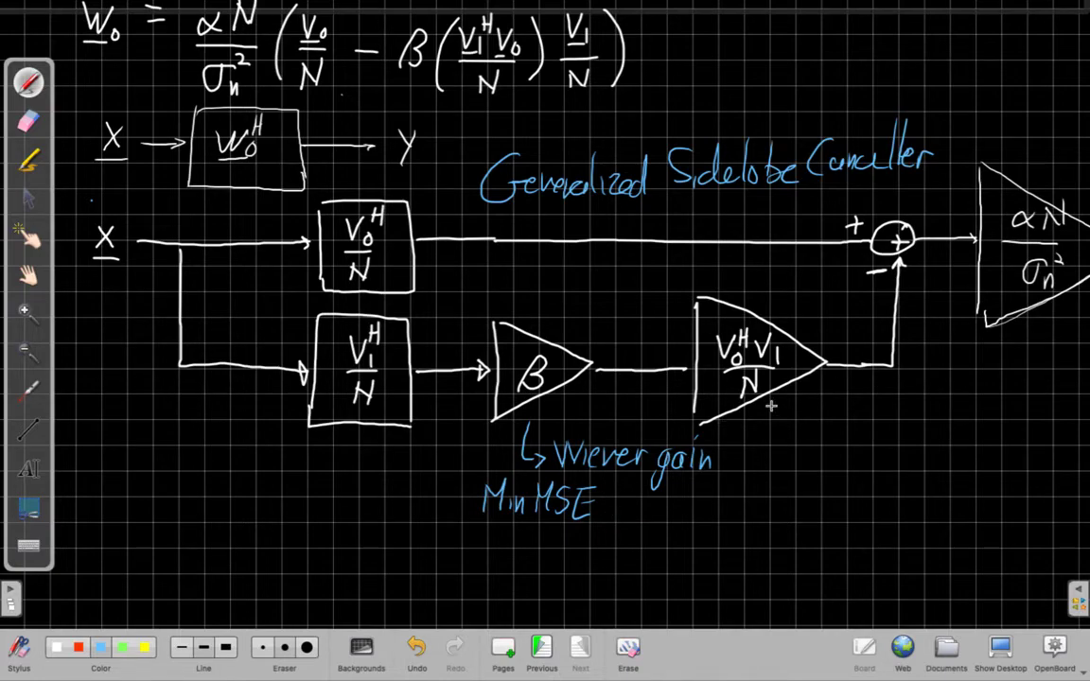
pyautogui.moveTo(778, 414)
pyautogui.mouseDown()
pyautogui.moveTo(795, 460)
pyautogui.moveTo(785, 509)
pyautogui.mouseUp()
pyautogui.moveTo(782, 467); pyautogui.dragTo(803, 466)
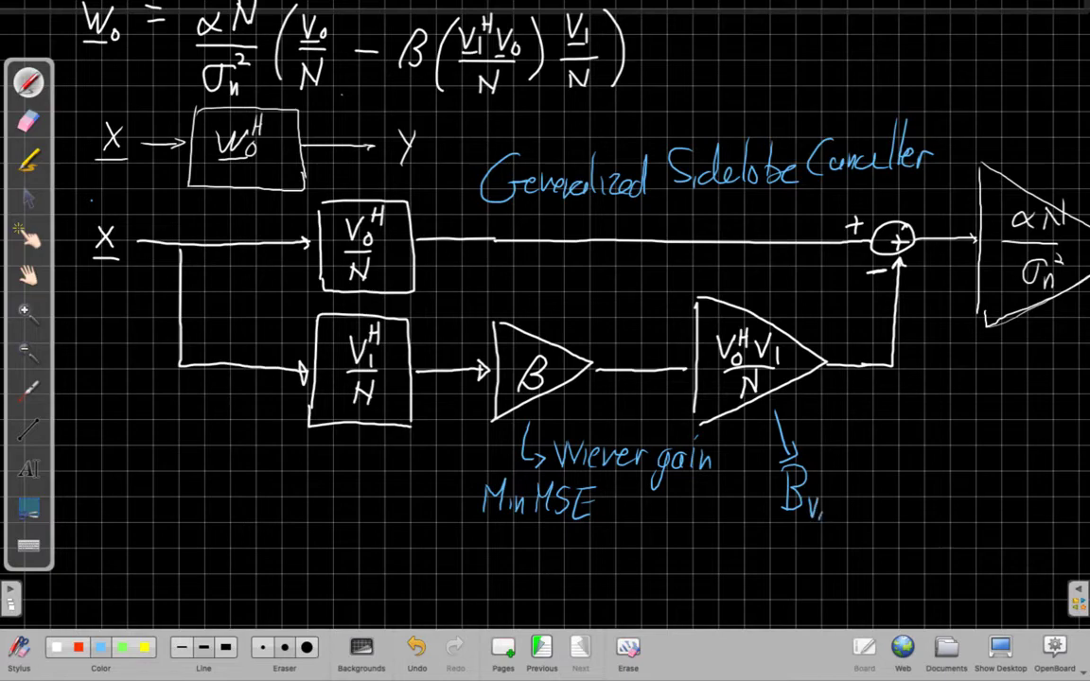
pyautogui.moveTo(827, 498)
pyautogui.mouseDown()
pyautogui.moveTo(836, 513)
pyautogui.moveTo(883, 516)
pyautogui.mouseUp()
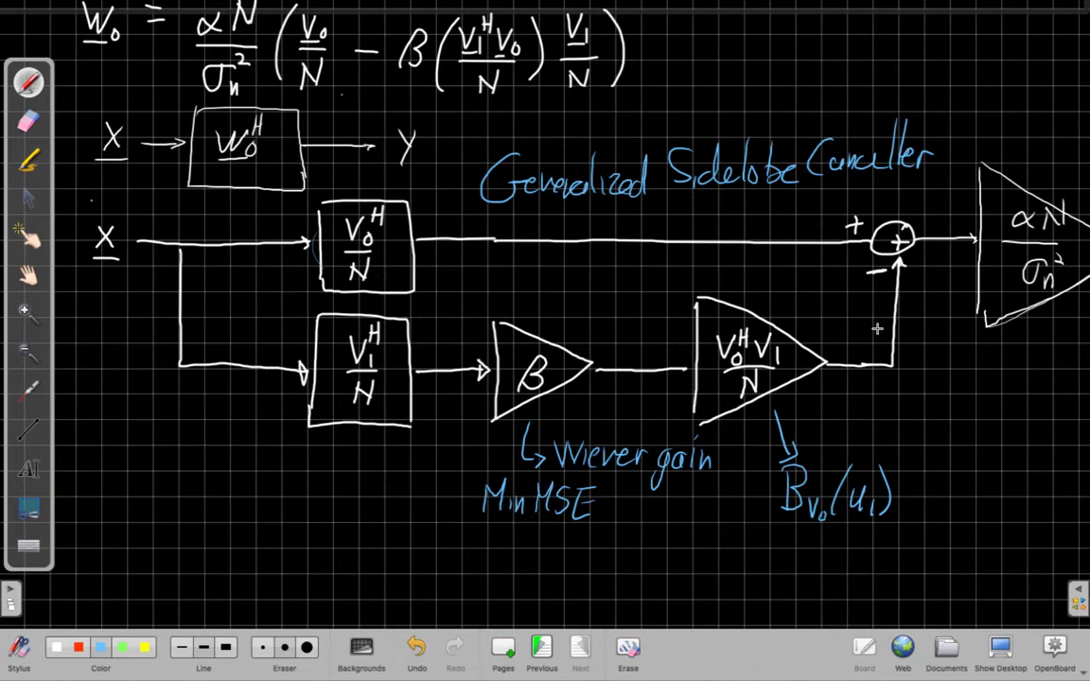
pyautogui.click(29, 275)
# Sketch a blue beam pattern with baseline ticks u0 and u1 and the sidelobe labelled B_v0(u1).
pyautogui.moveTo(674, 539); pyautogui.dragTo(577, 322)
pyautogui.click(29, 84)
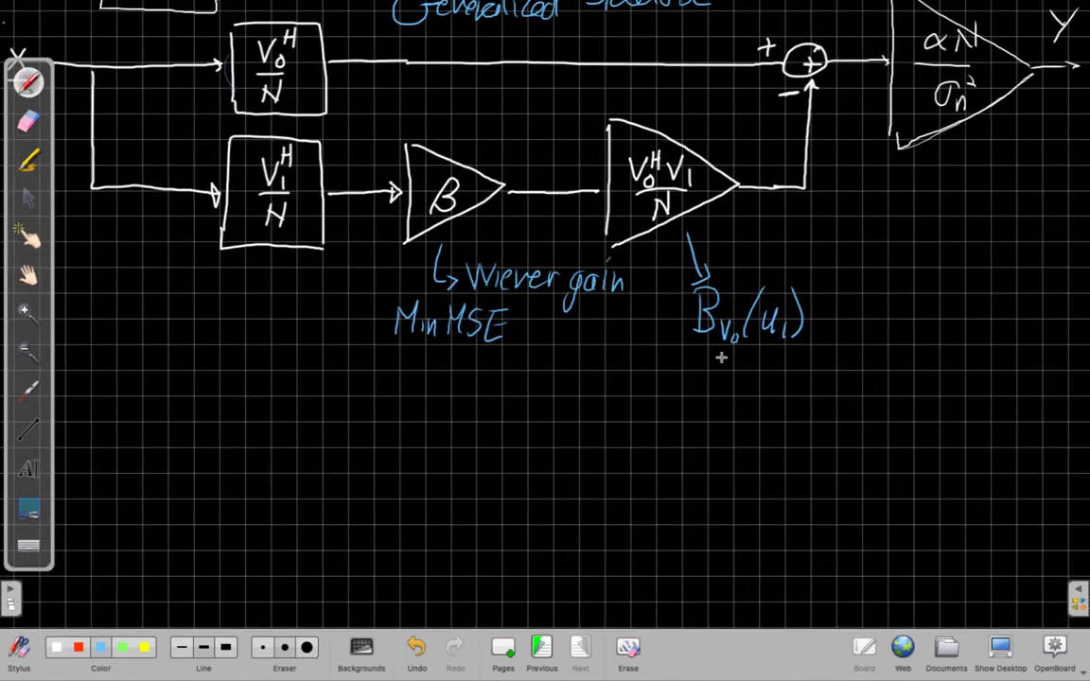
pyautogui.moveTo(708, 462)
pyautogui.mouseDown()
pyautogui.moveTo(747, 372)
pyautogui.moveTo(780, 474)
pyautogui.moveTo(803, 439)
pyautogui.moveTo(830, 466)
pyautogui.moveTo(883, 471)
pyautogui.moveTo(706, 464)
pyautogui.moveTo(654, 442)
pyautogui.moveTo(651, 466)
pyautogui.moveTo(577, 479)
pyautogui.moveTo(601, 470)
pyautogui.moveTo(895, 476)
pyautogui.mouseUp()
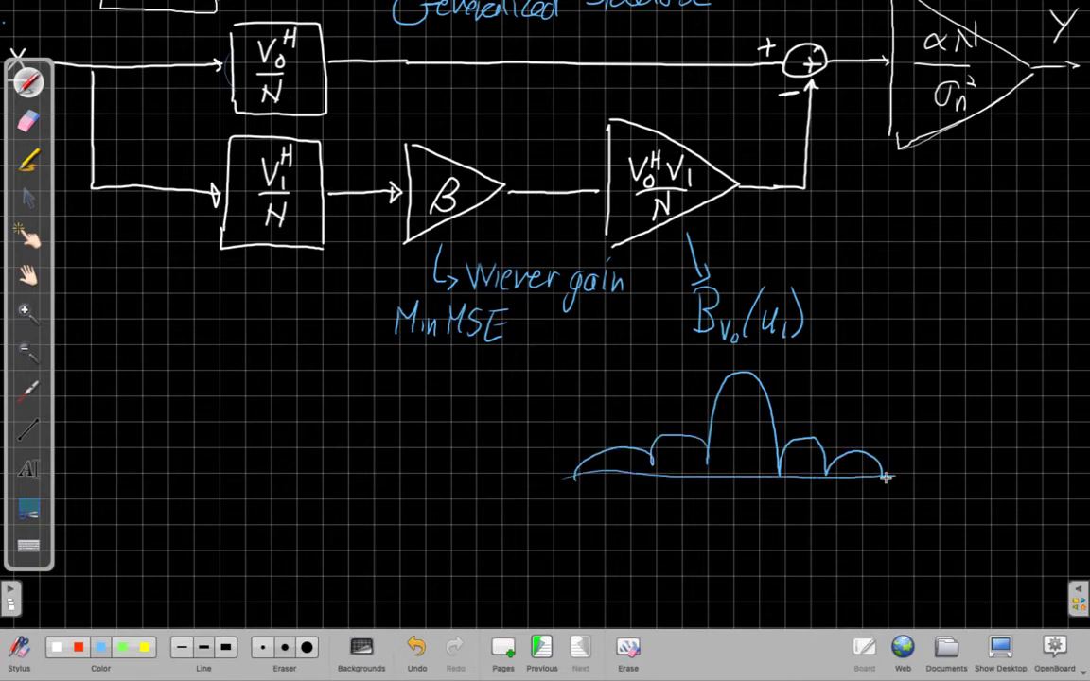
pyautogui.moveTo(739, 468); pyautogui.dragTo(747, 521)
pyautogui.moveTo(856, 473); pyautogui.dragTo(861, 520)
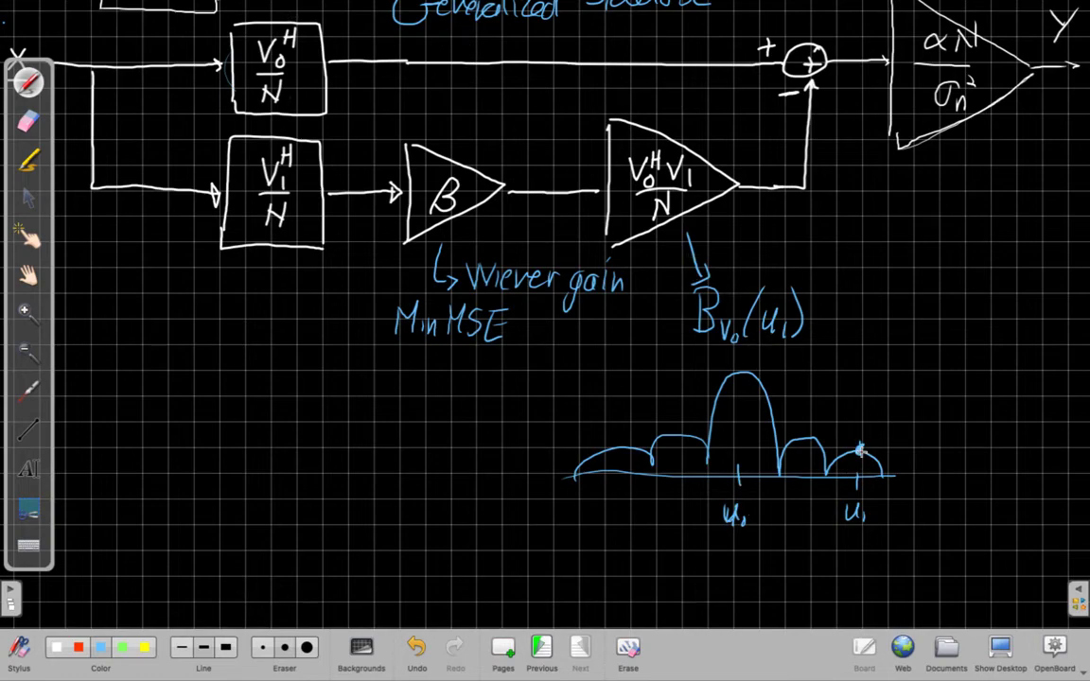
pyautogui.moveTo(862, 447)
pyautogui.mouseDown()
pyautogui.moveTo(915, 405)
pyautogui.moveTo(905, 428)
pyautogui.moveTo(934, 435)
pyautogui.mouseUp()
pyautogui.moveTo(945, 403)
pyautogui.mouseDown()
pyautogui.moveTo(938, 442)
pyautogui.moveTo(968, 409)
pyautogui.moveTo(969, 437)
pyautogui.mouseUp()
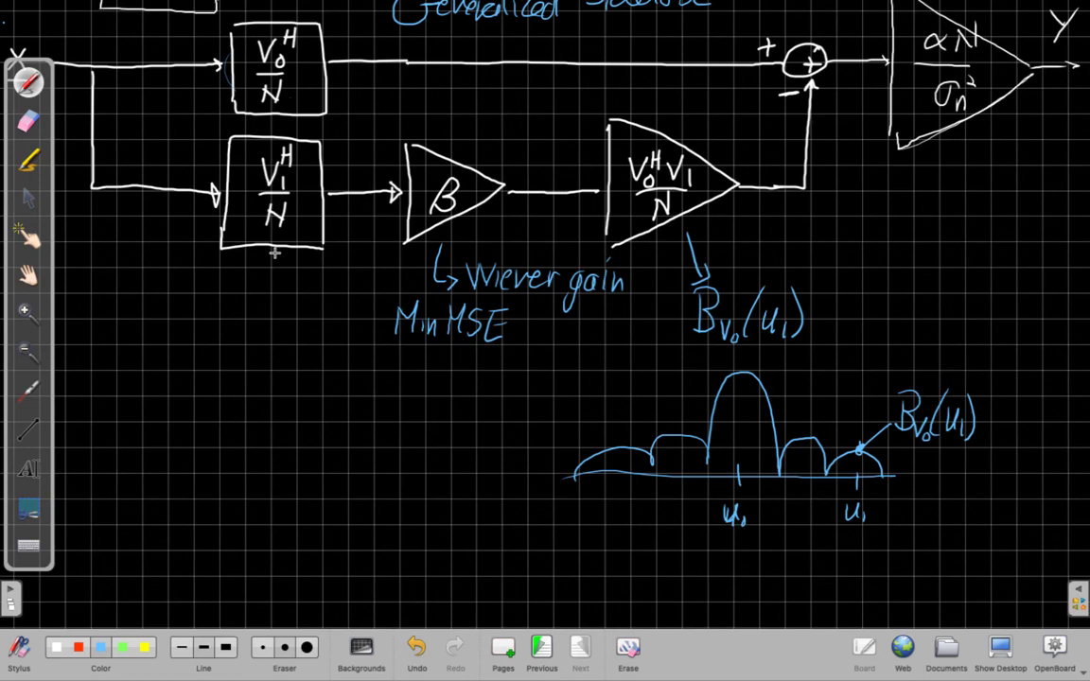
pyautogui.click(26, 274)
pyautogui.moveTo(174, 316); pyautogui.dragTo(260, 405)
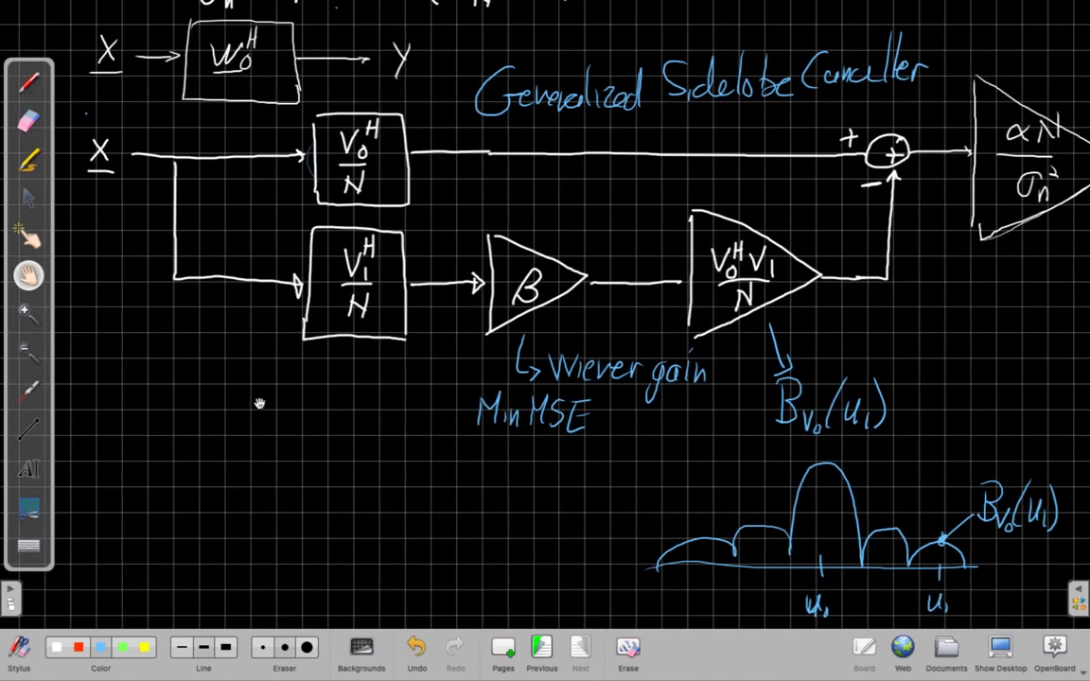